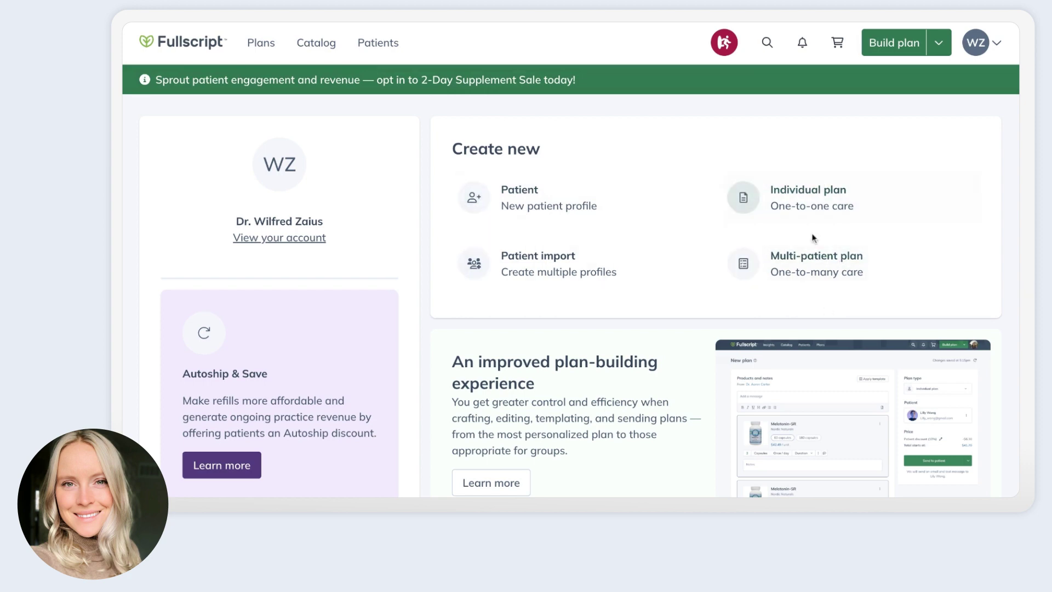
# View the full patient list, then start building a new plan from the top bar.
pyautogui.moveTo(391, 50)
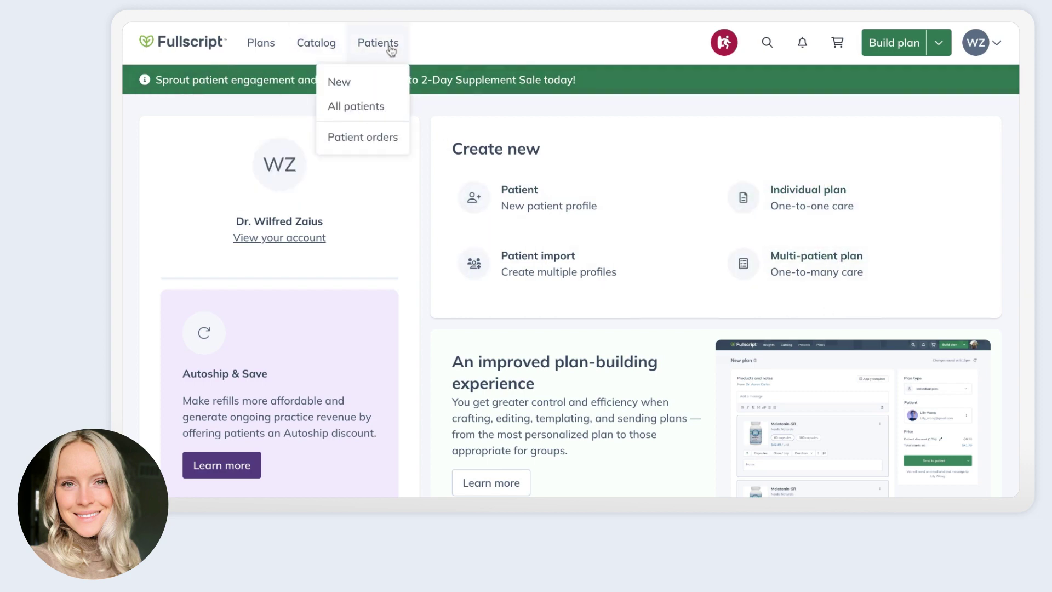
pyautogui.click(376, 106)
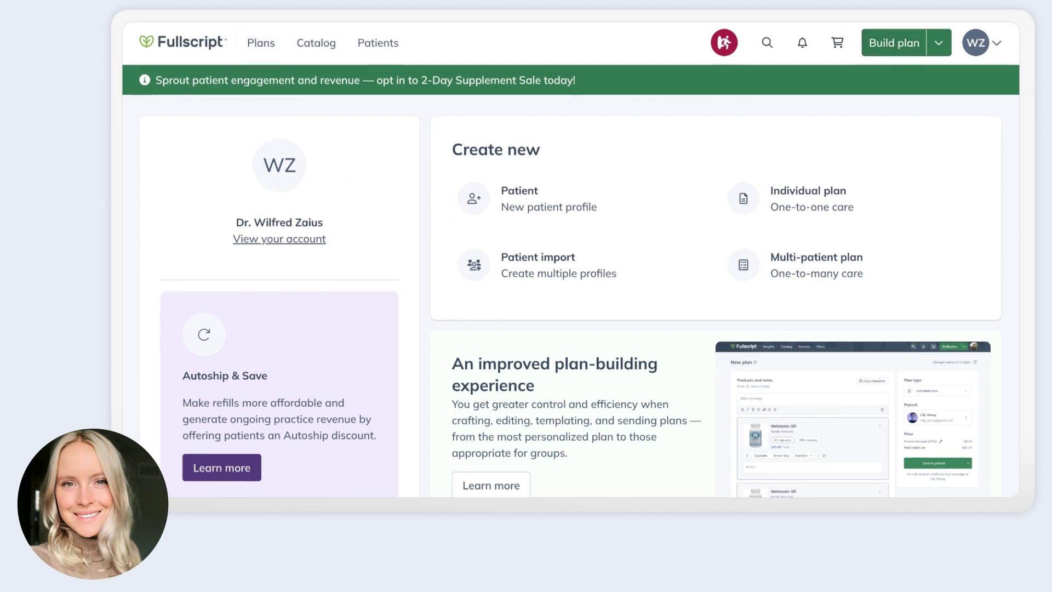
pyautogui.click(879, 42)
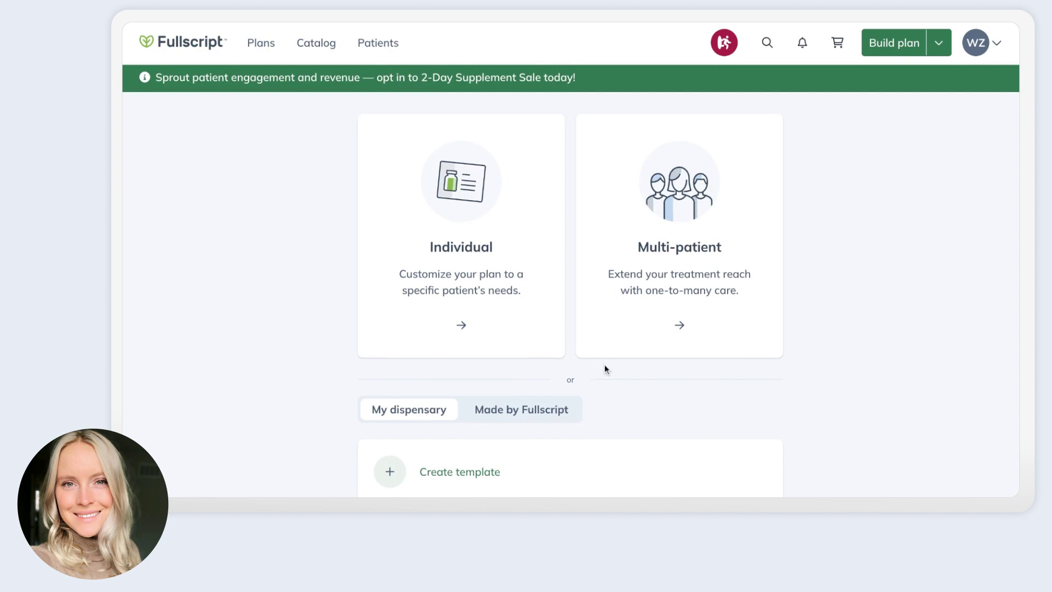
pyautogui.scroll(-5, 605, 364)
pyautogui.scroll(-2, 606, 363)
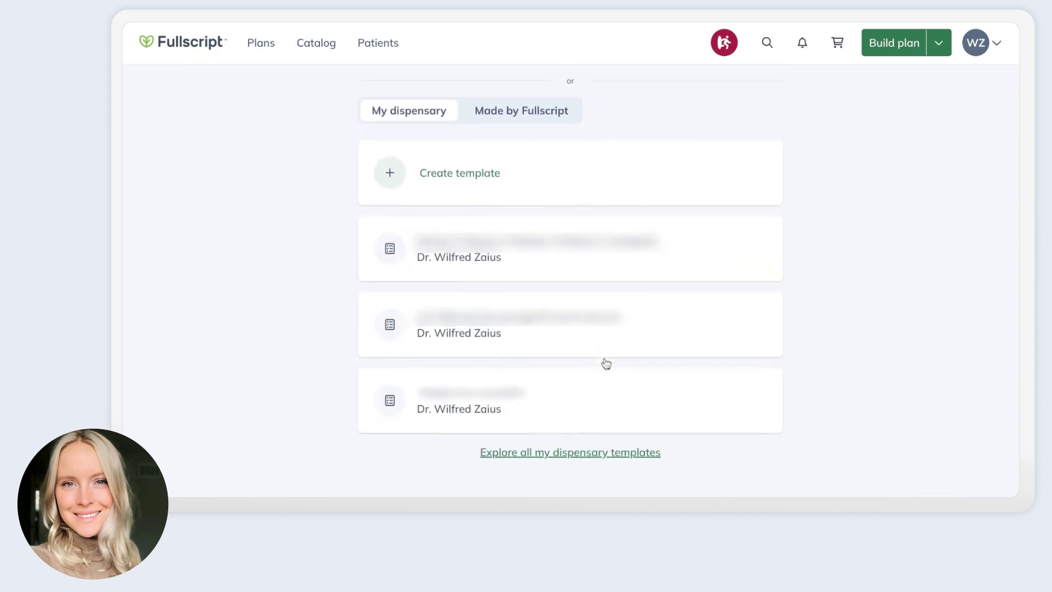
pyautogui.scroll(1, 606, 363)
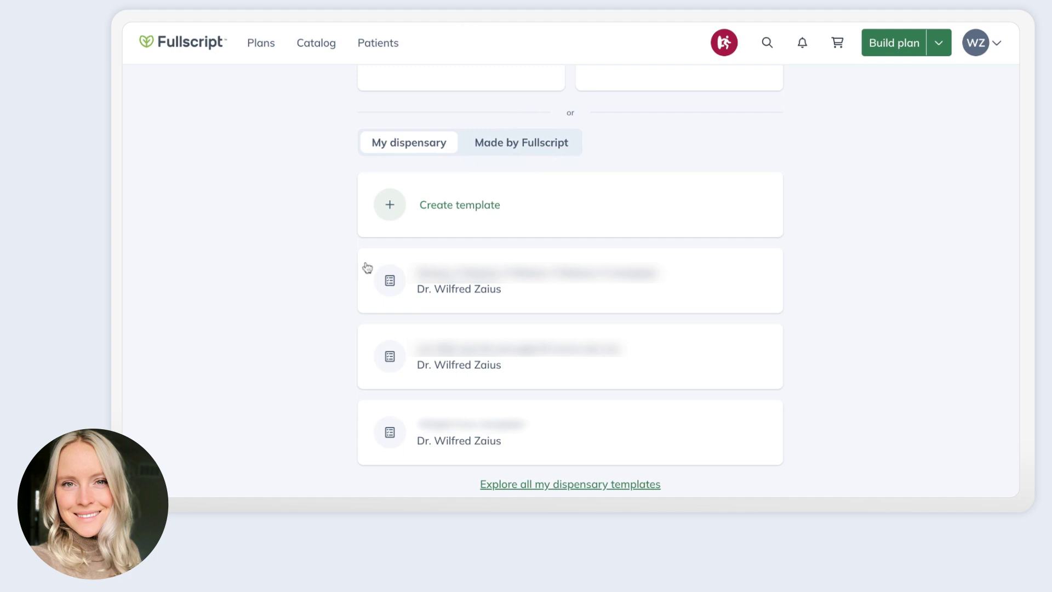
pyautogui.scroll(5, 369, 266)
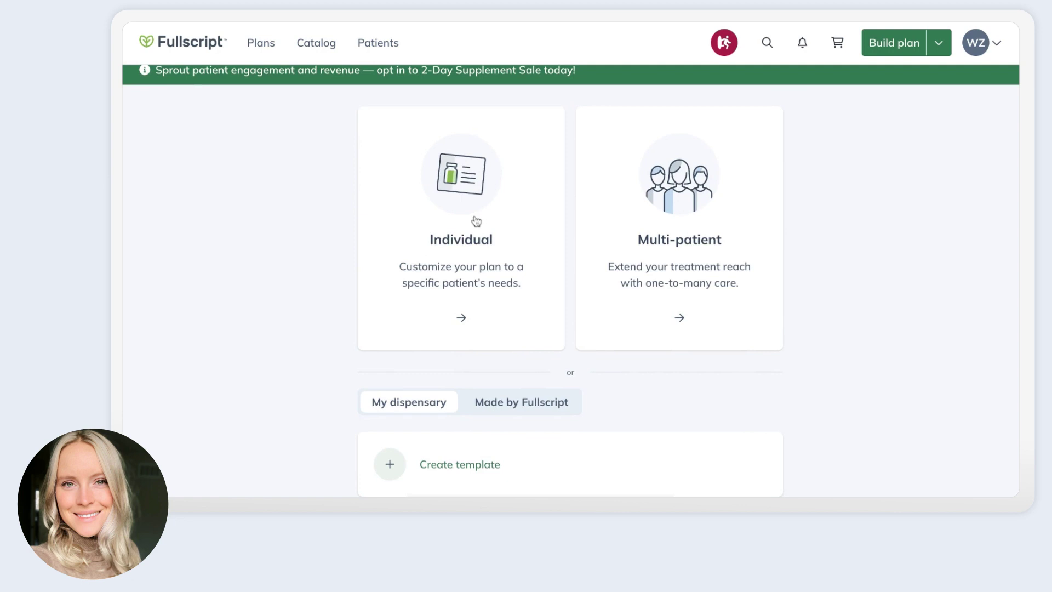
# Start a plan with the Individual plan type and assign the suggested patient to it.
pyautogui.click(477, 220)
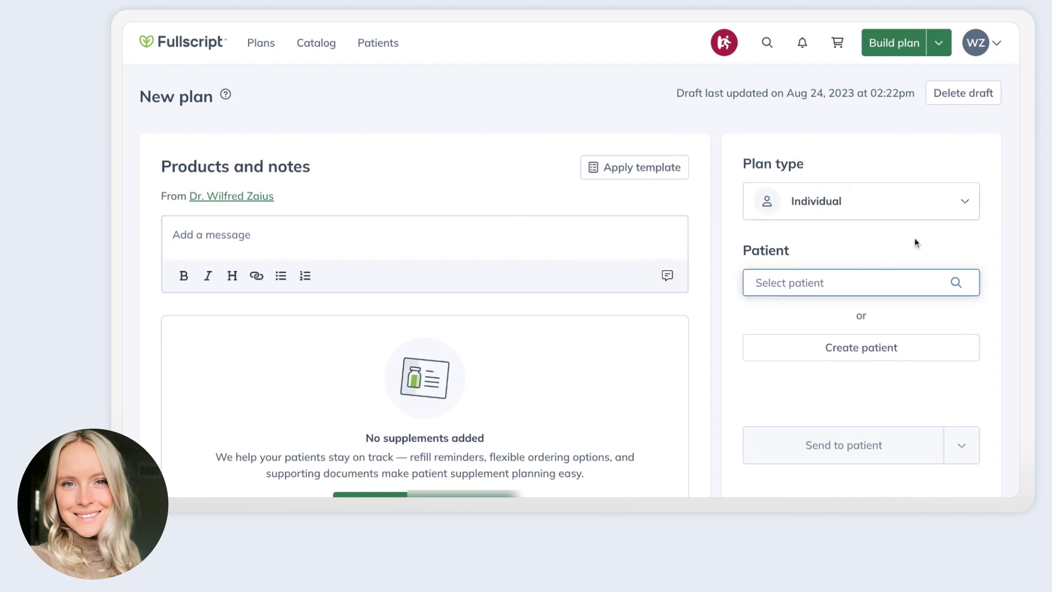
pyautogui.click(967, 204)
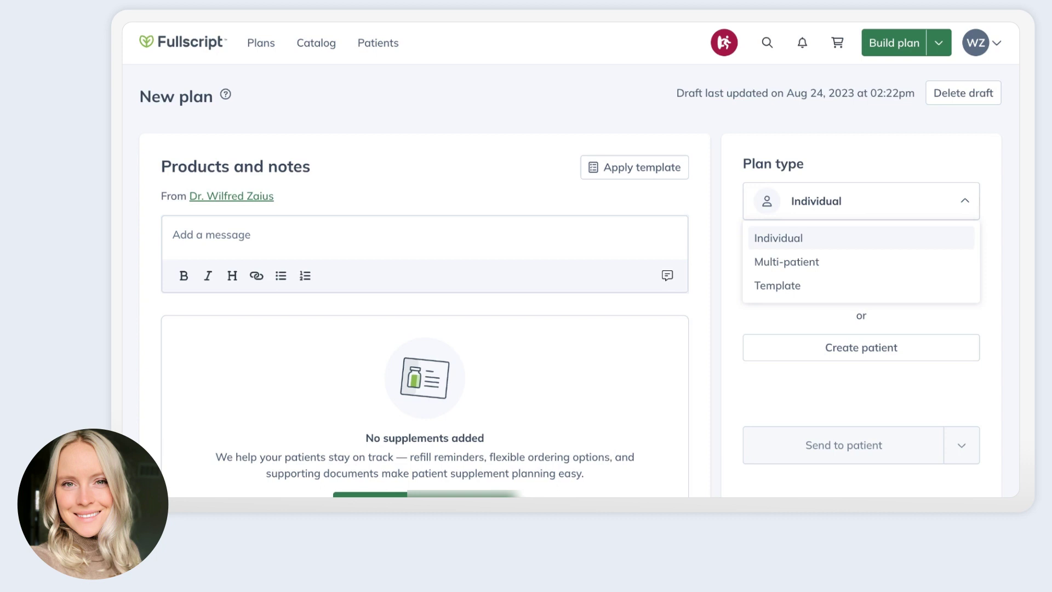
pyautogui.press('Return')
pyautogui.scroll(-1, 1015, 218)
pyautogui.scroll(1, 1015, 217)
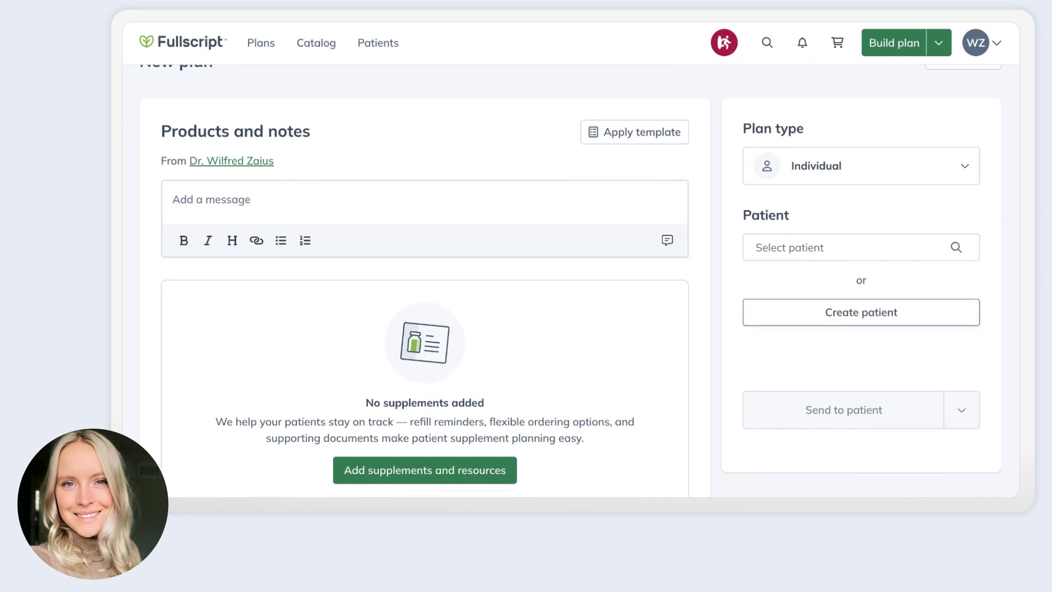
pyautogui.click(836, 247)
pyautogui.click(842, 283)
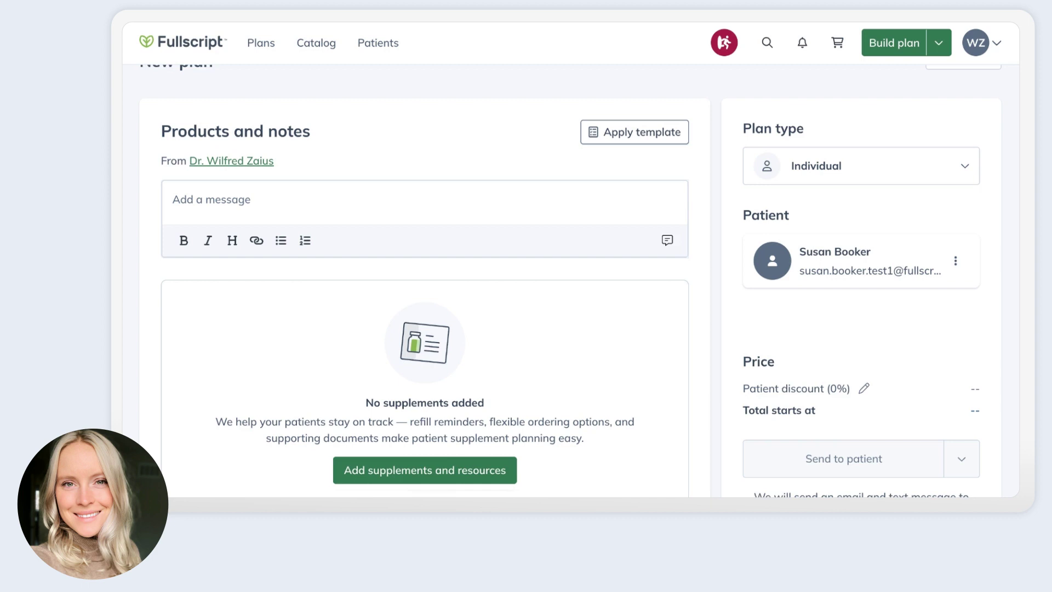
# Browse the templates, check the Show filter options, then switch to the Catalog products.
pyautogui.click(633, 137)
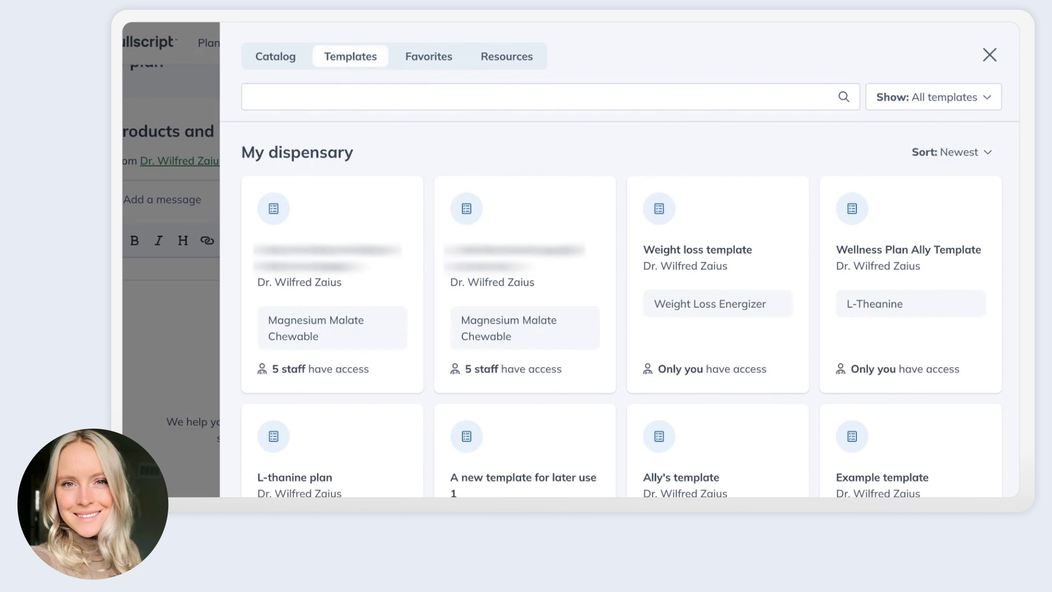
pyautogui.click(984, 97)
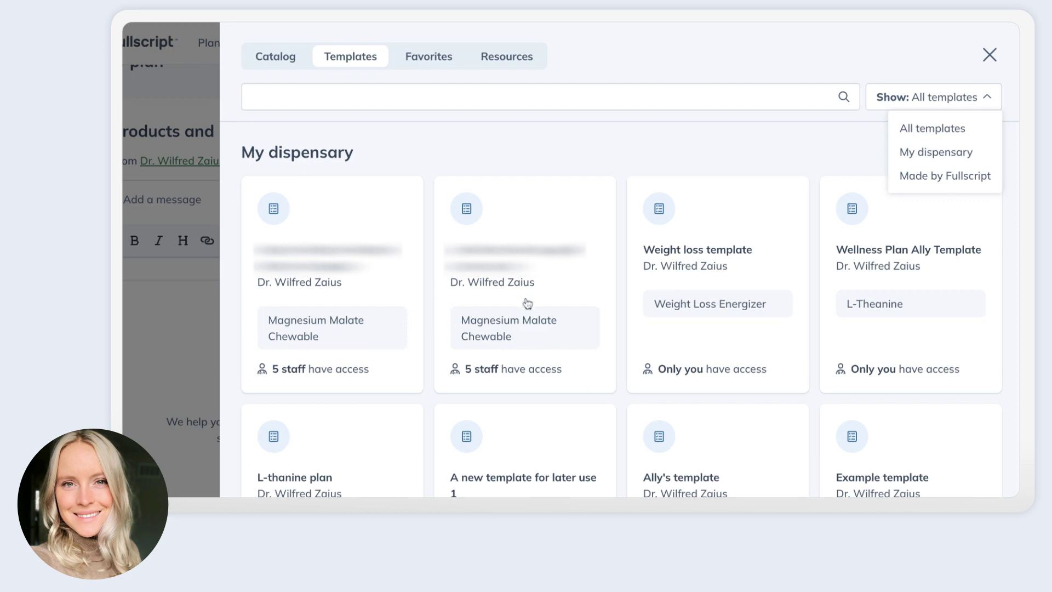
pyautogui.click(275, 61)
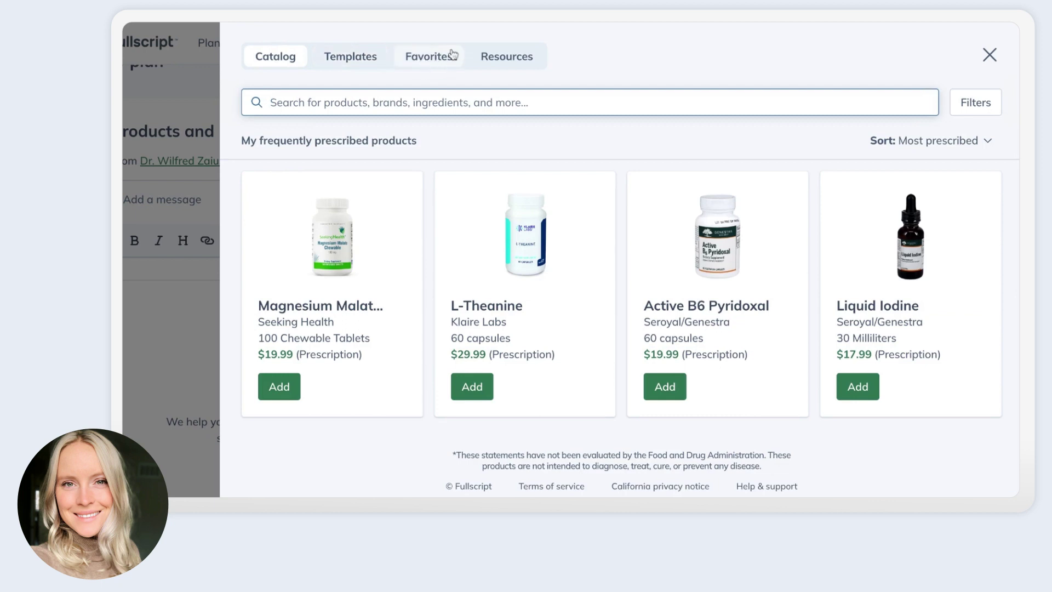
# Look through the patient Resources list, then close the picker.
pyautogui.click(514, 60)
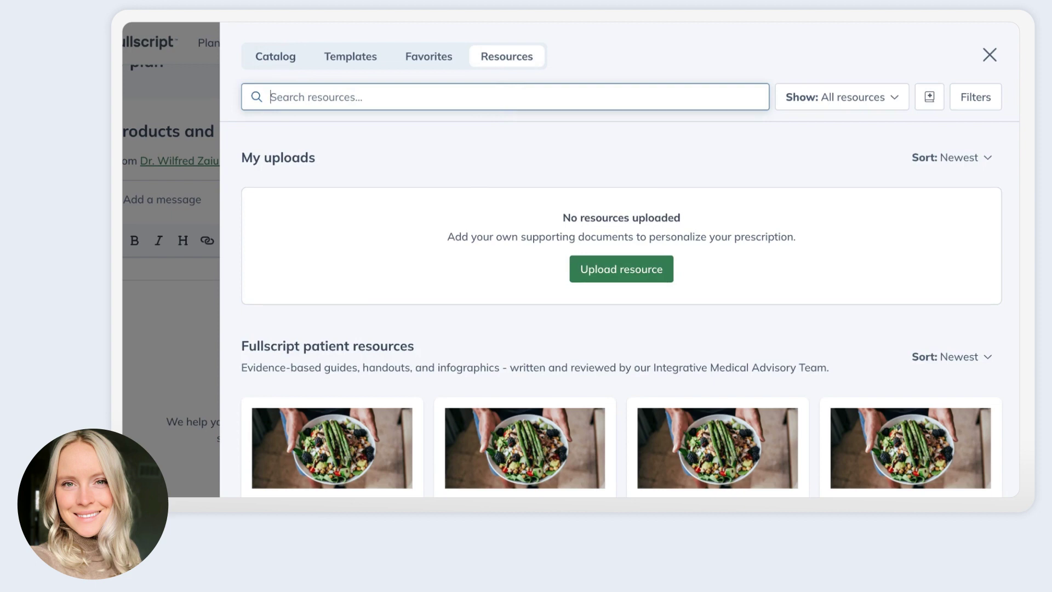
pyautogui.scroll(-10, 622, 307)
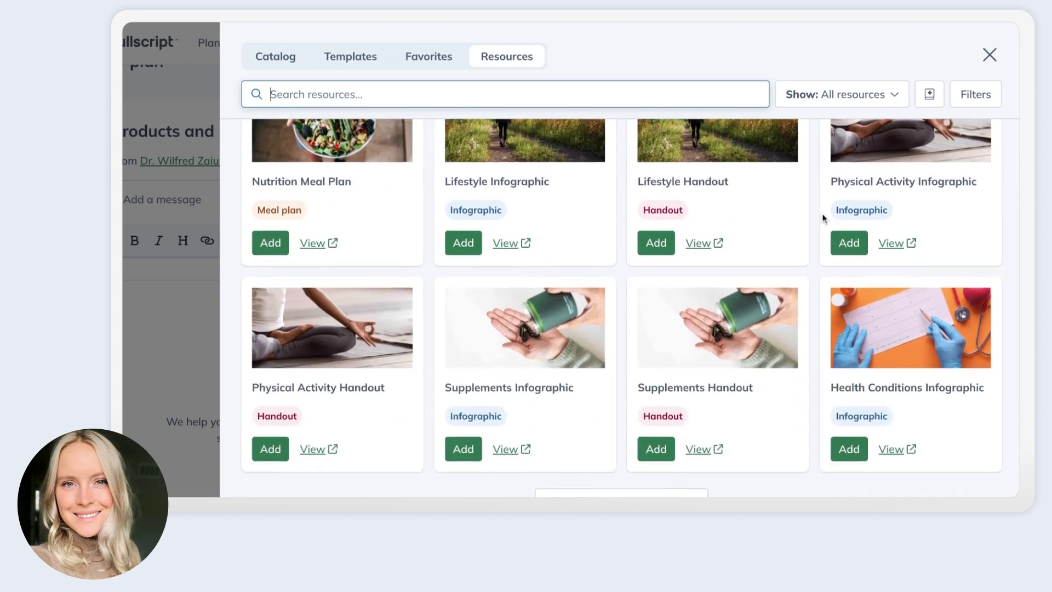
pyautogui.scroll(-3, 625, 336)
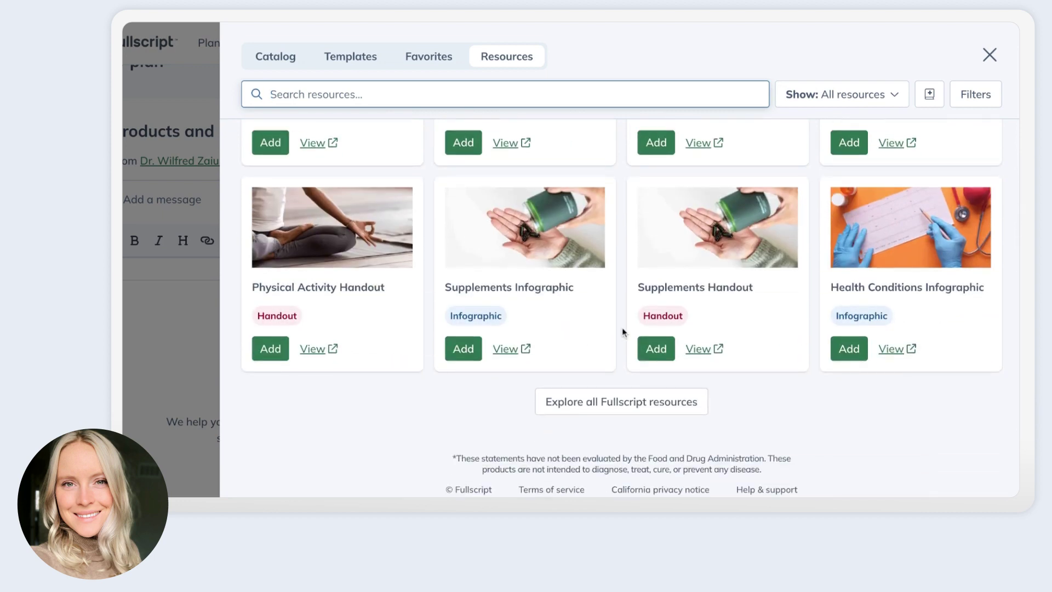
pyautogui.scroll(7, 521, 284)
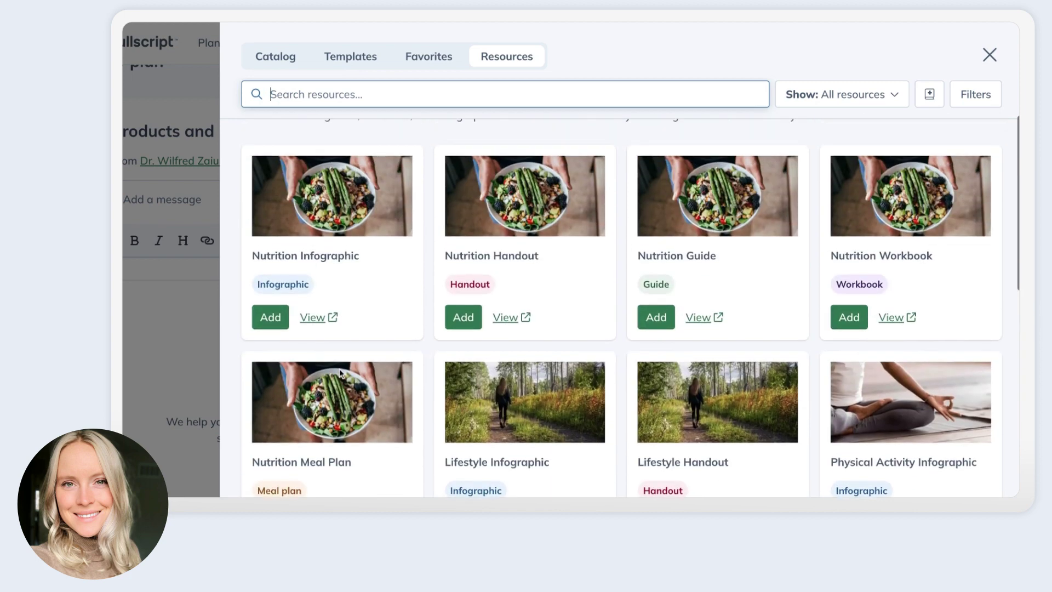
pyautogui.click(345, 23)
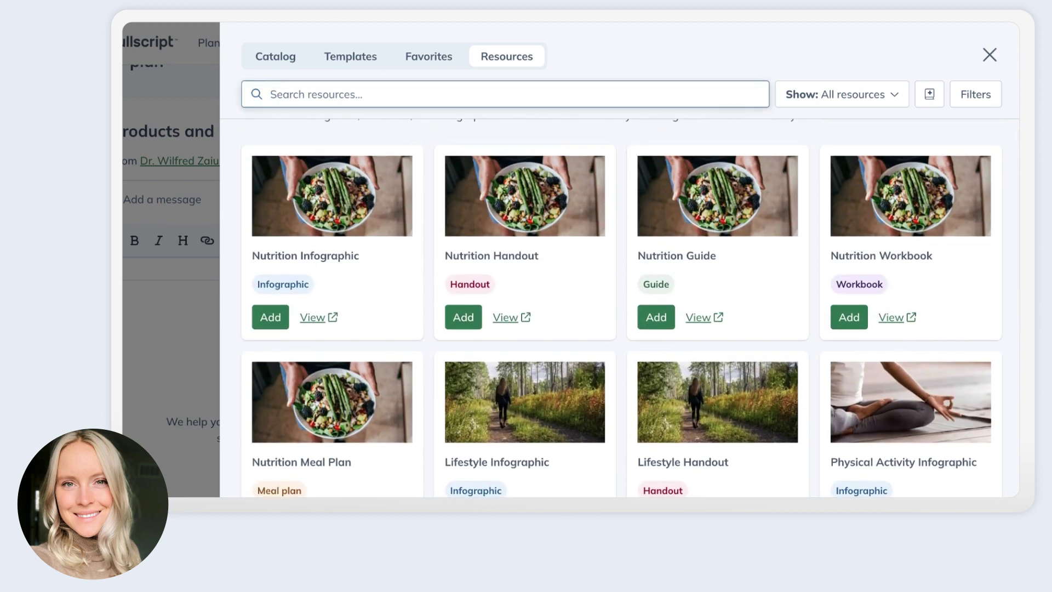
pyautogui.press('Escape')
# Open the supplements catalog and close it again without adding anything.
pyautogui.scroll(-1, 653, 256)
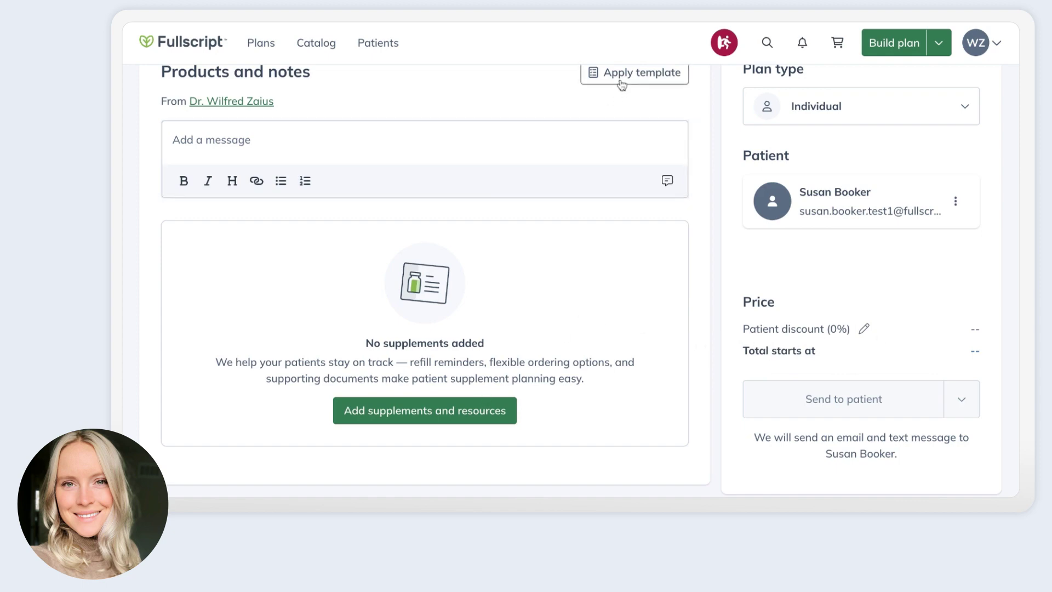
pyautogui.click(428, 415)
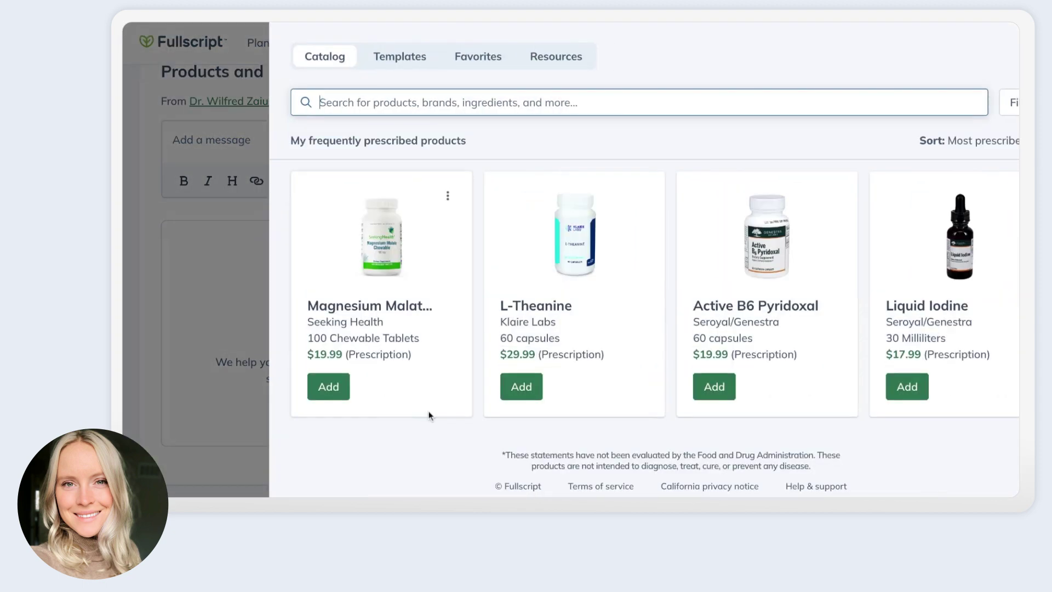
pyautogui.click(241, 271)
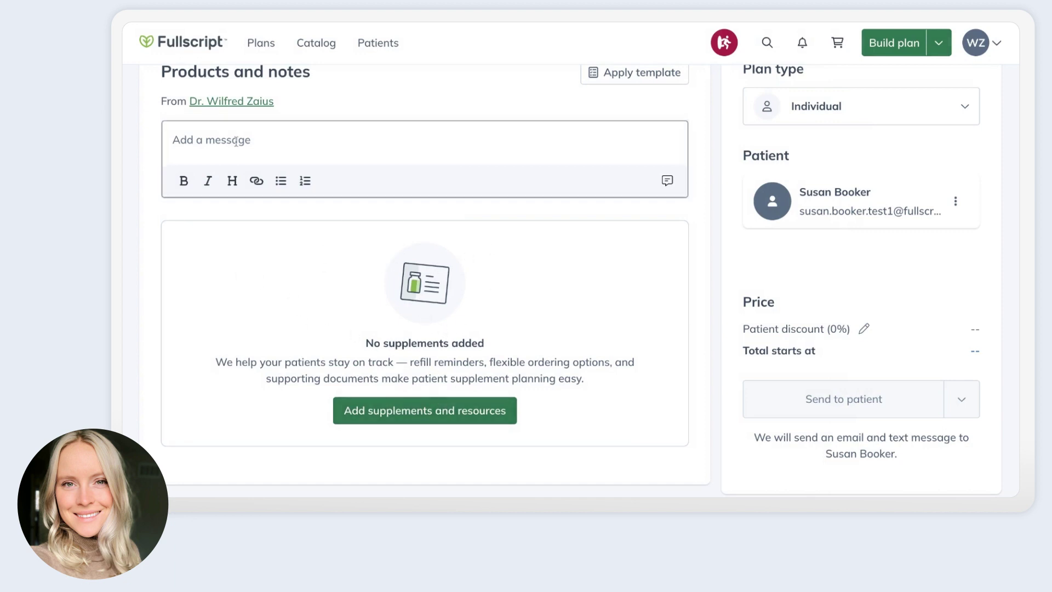
pyautogui.scroll(-1, 398, 179)
pyautogui.scroll(3, 398, 180)
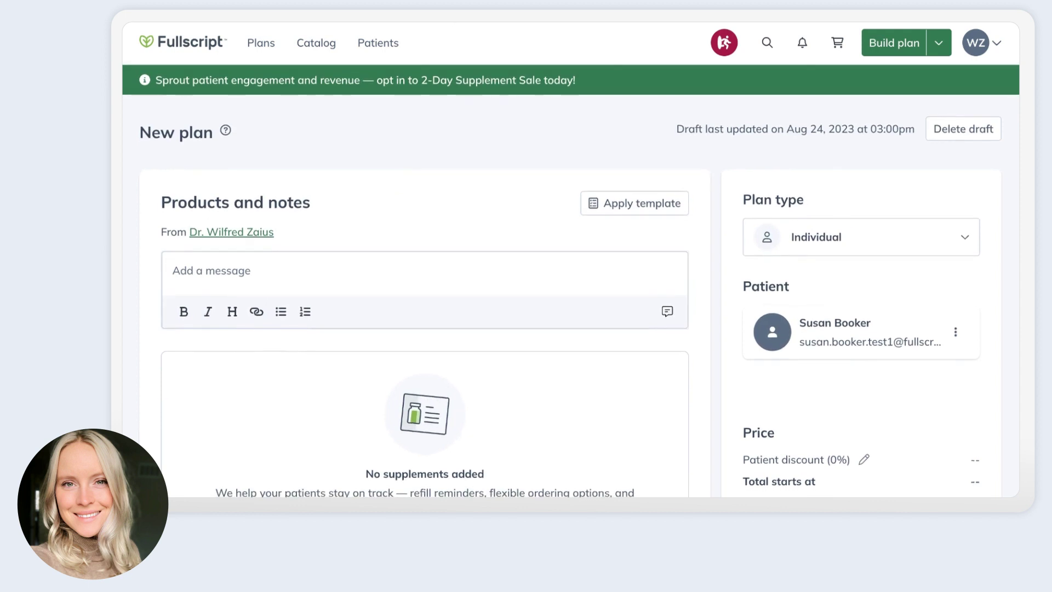
# Return to the plan type chooser and switch to a Multi-patient plan.
pyautogui.click(240, 43)
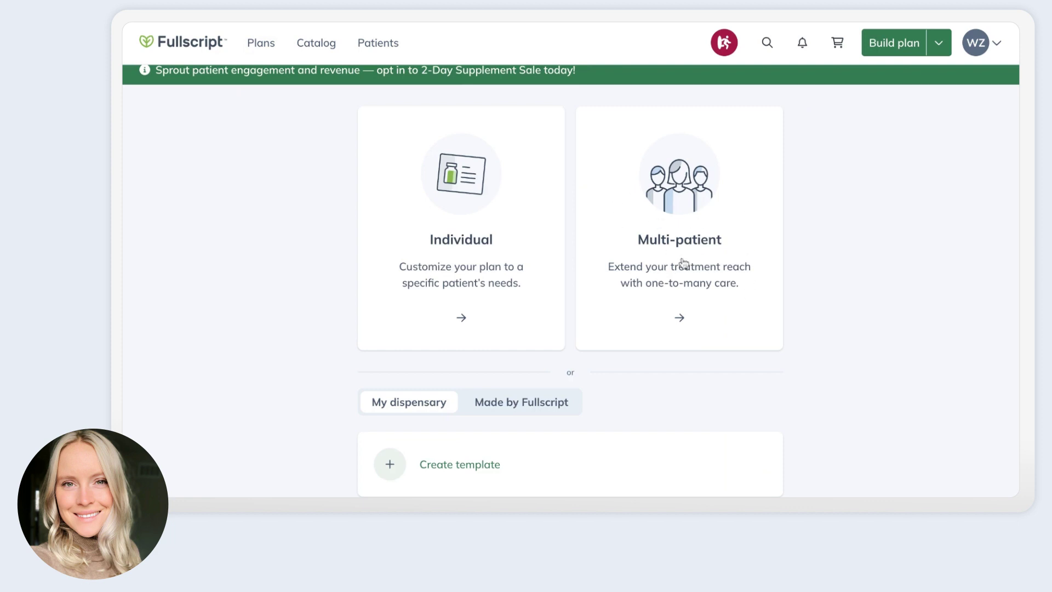
pyautogui.click(691, 245)
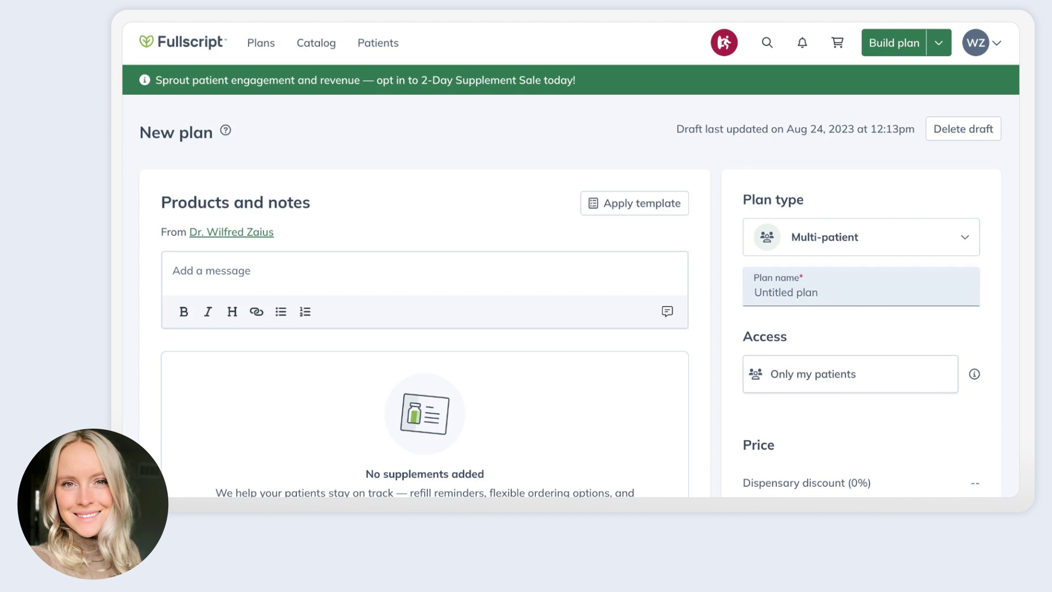
# Set access to Entire dispensary, name the plan Test, and add L-Theanine, one capsule daily.
pyautogui.scroll(-2, 571, 281)
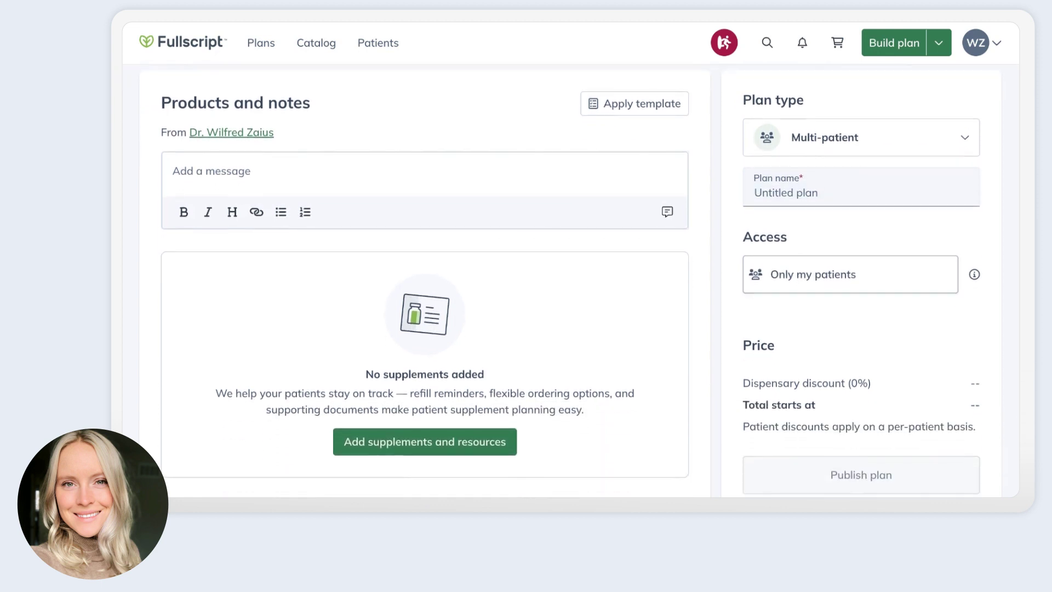
pyautogui.click(923, 278)
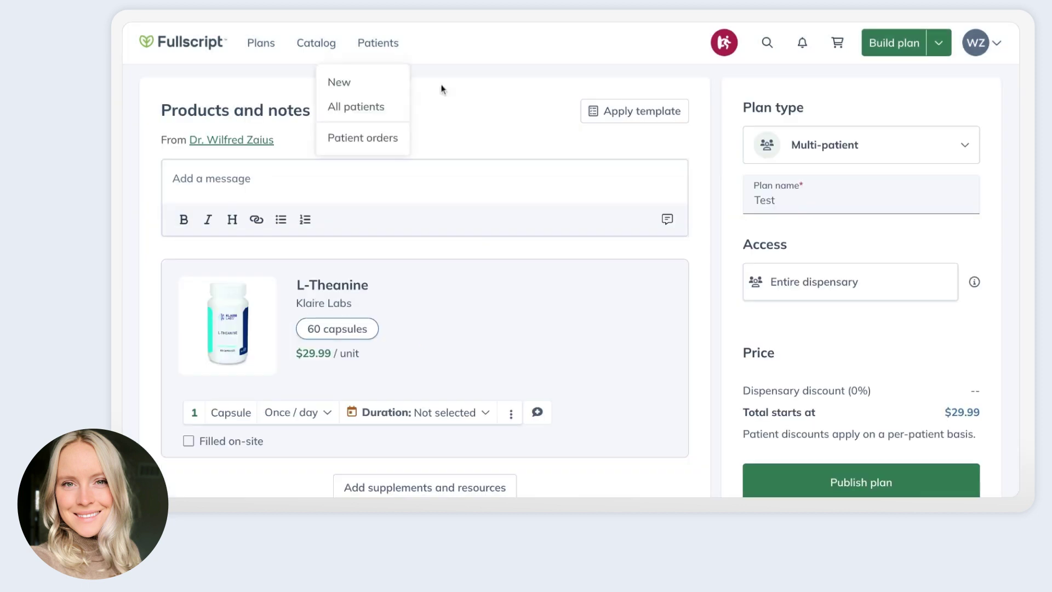
pyautogui.scroll(-2, 699, 294)
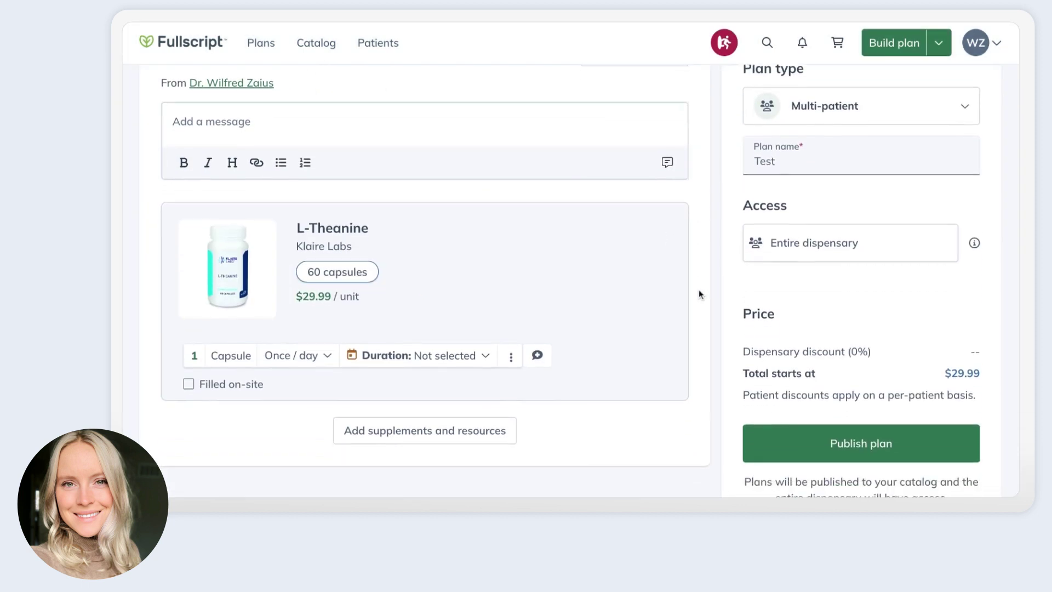
# Publish the Test plan, review it in Shared plans, and view the plan listing options.
pyautogui.click(834, 437)
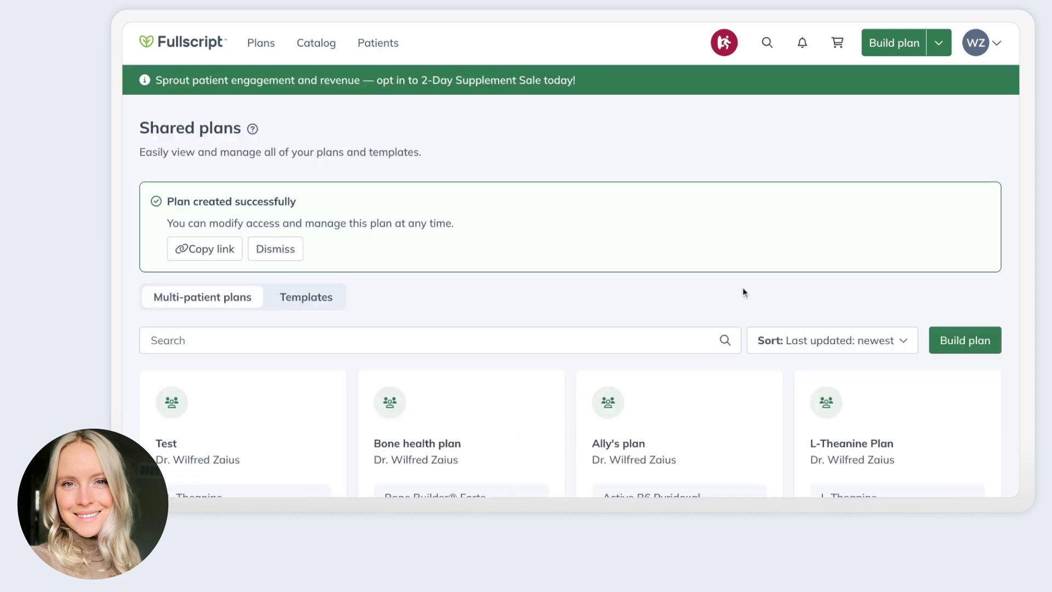
pyautogui.scroll(-3, 571, 281)
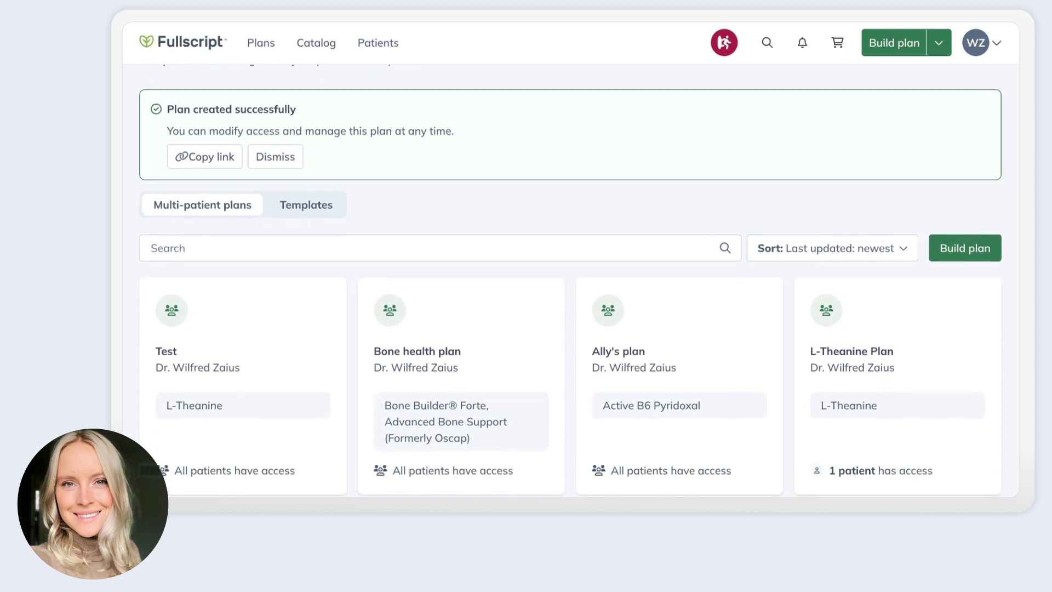
pyautogui.scroll(3, 433, 170)
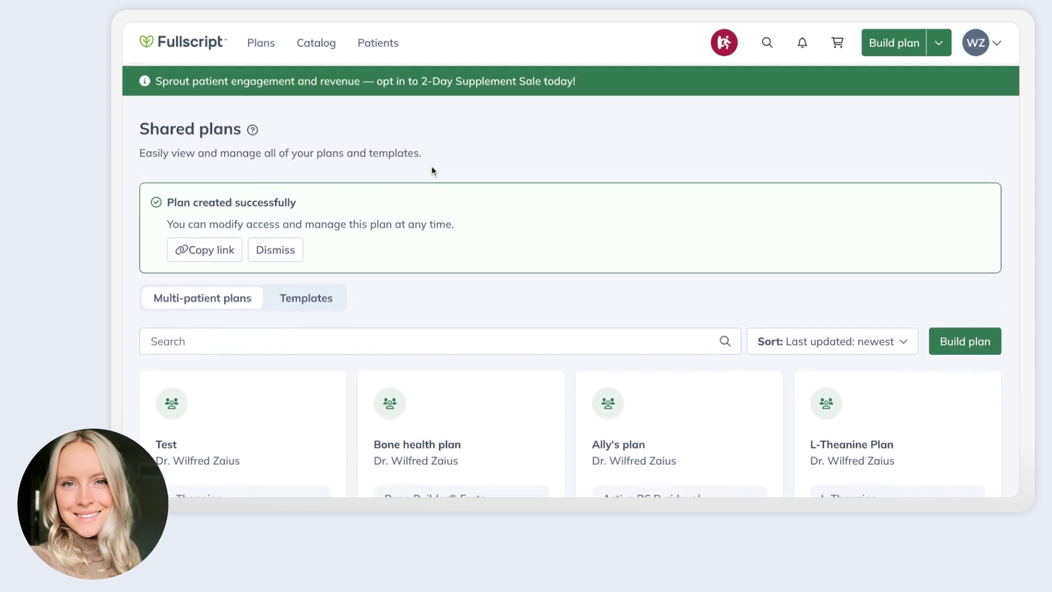
pyautogui.click(263, 46)
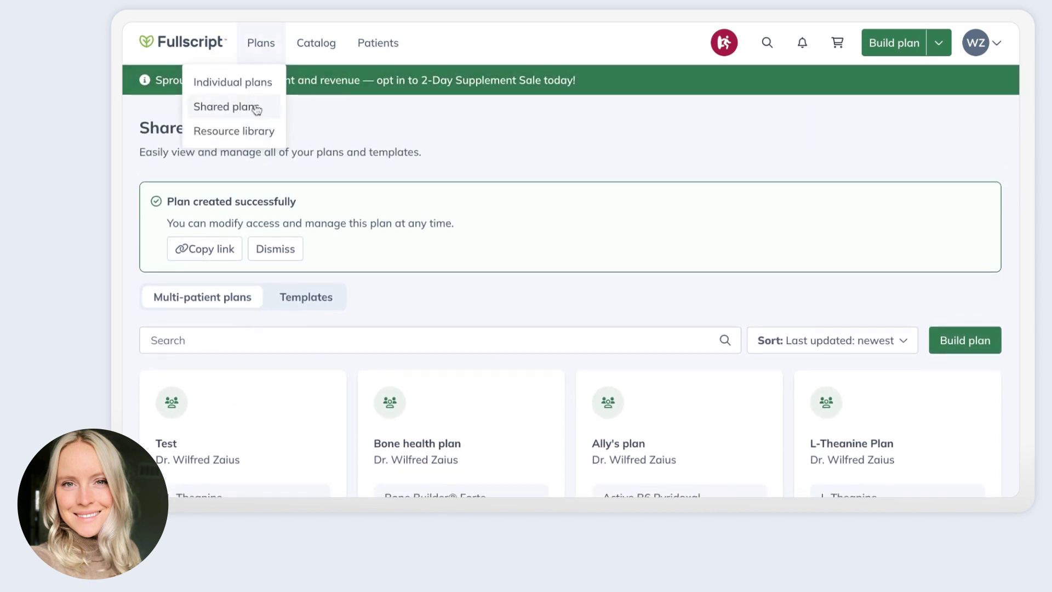